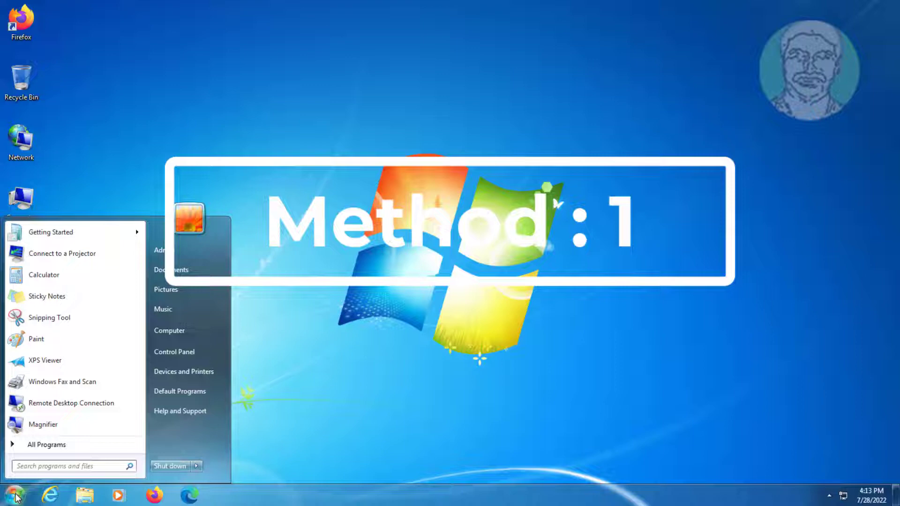
Open Device Manager from the Control Panel and expand the Sound, video and game controllers category
click(187, 353)
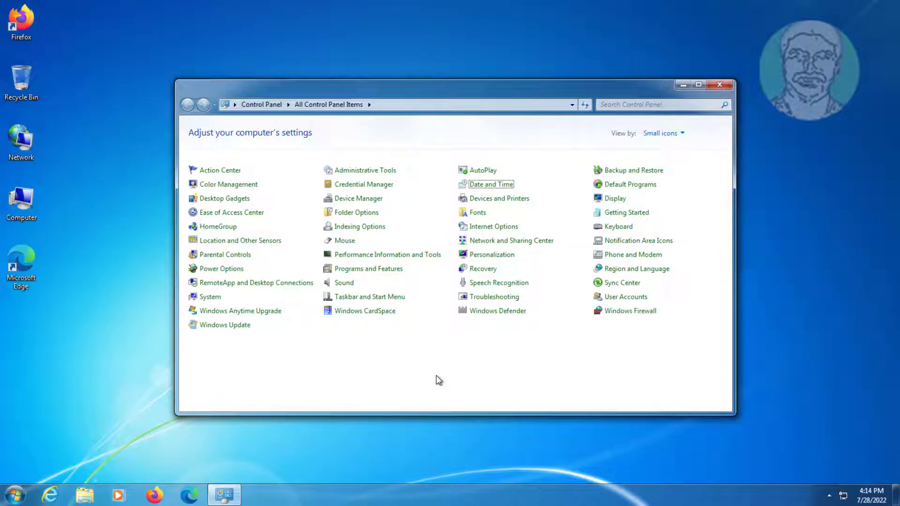
click(368, 201)
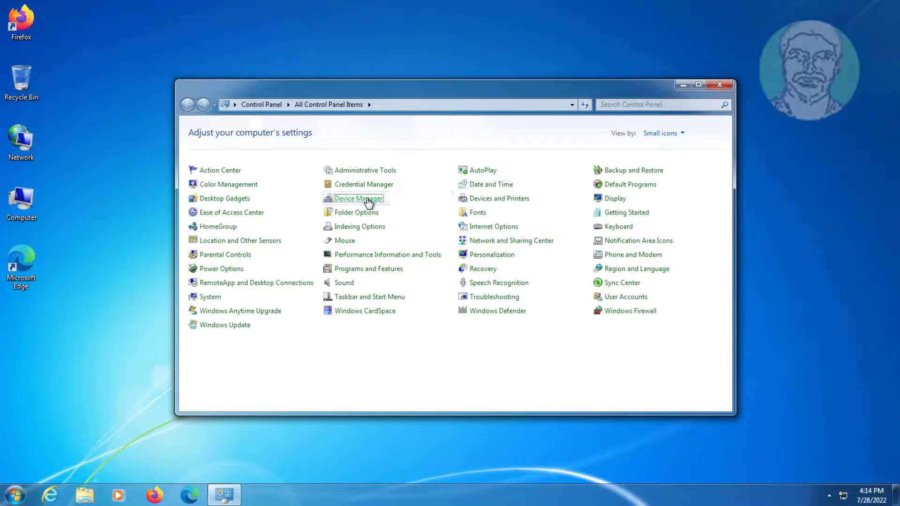
click(723, 85)
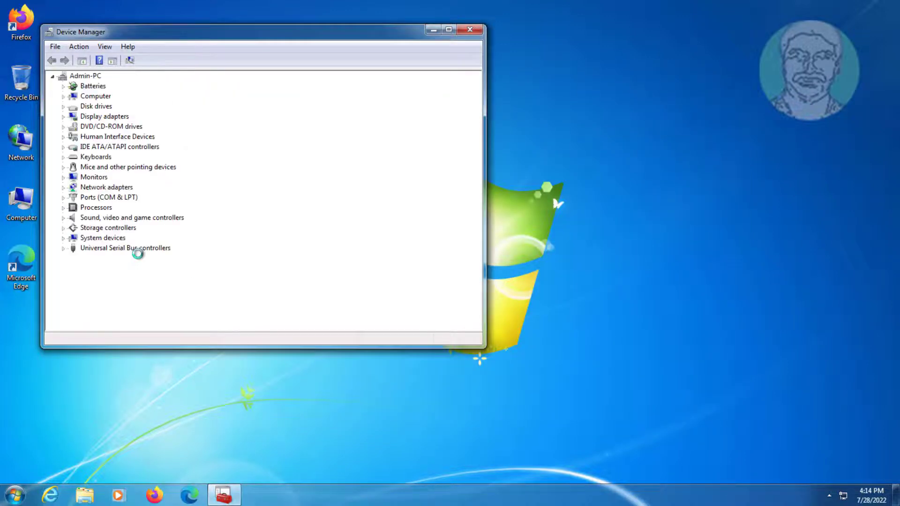
click(116, 218)
click(64, 218)
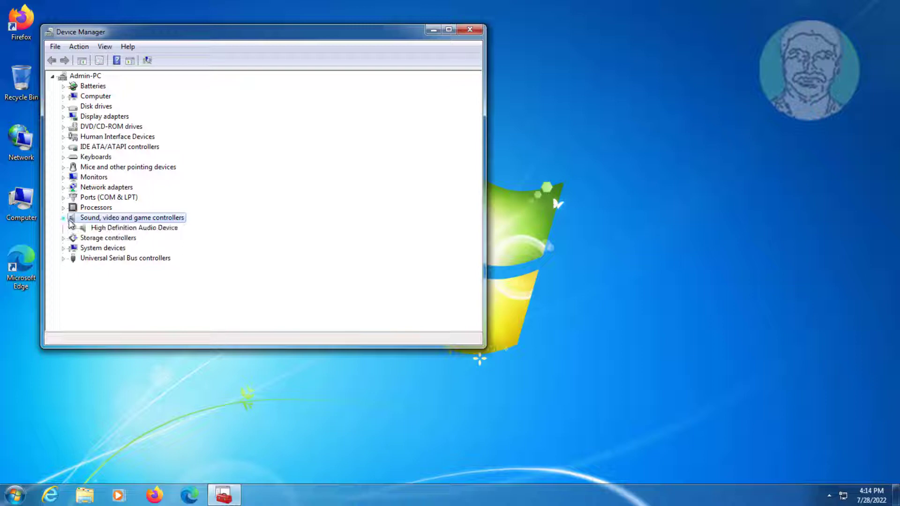
Run an automatic search for updated driver software for the High Definition Audio Device, closing Device Manager when it finishes
click(172, 228)
right_click(172, 228)
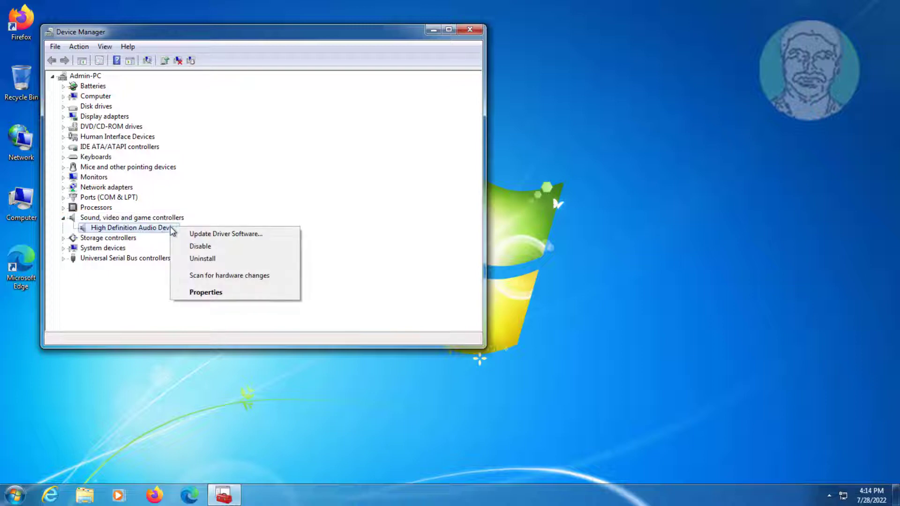
click(251, 236)
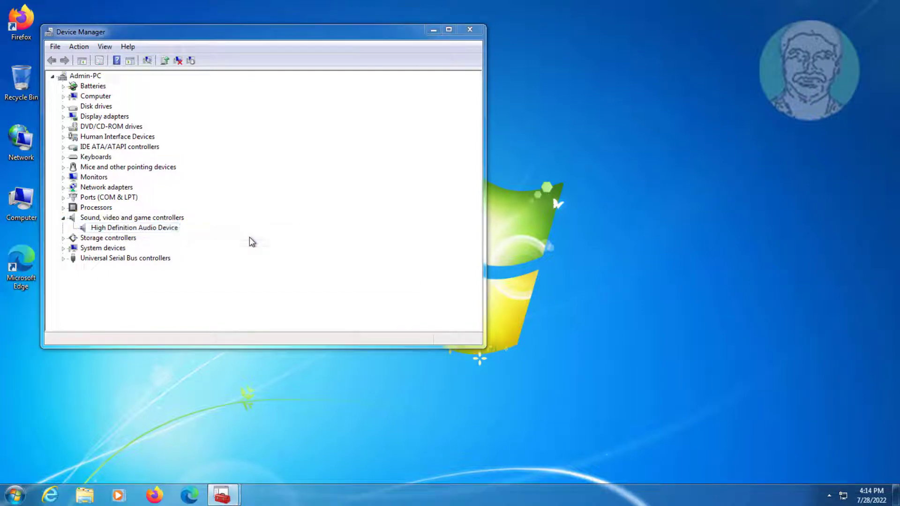
click(230, 175)
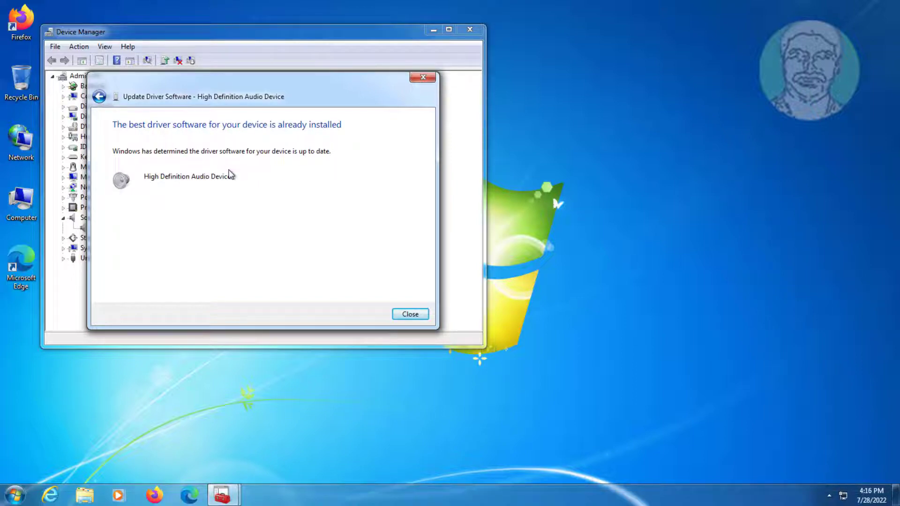
click(411, 316)
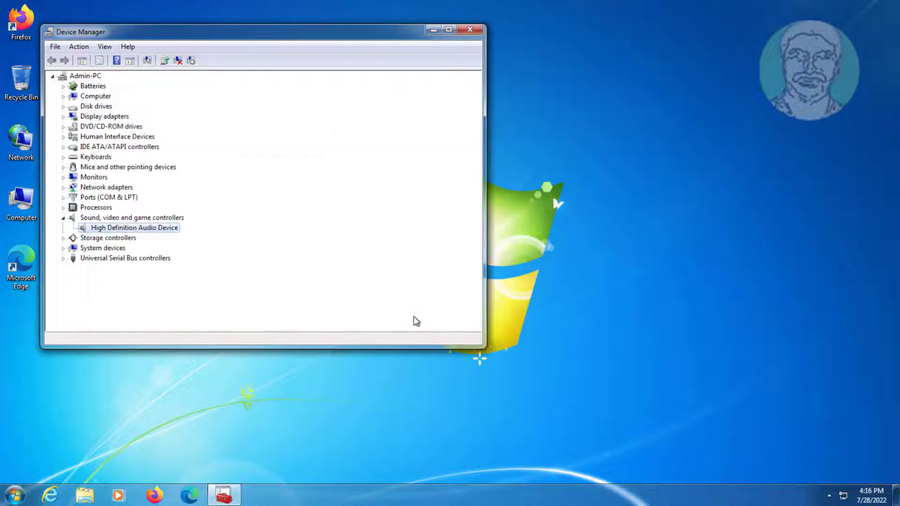
click(470, 29)
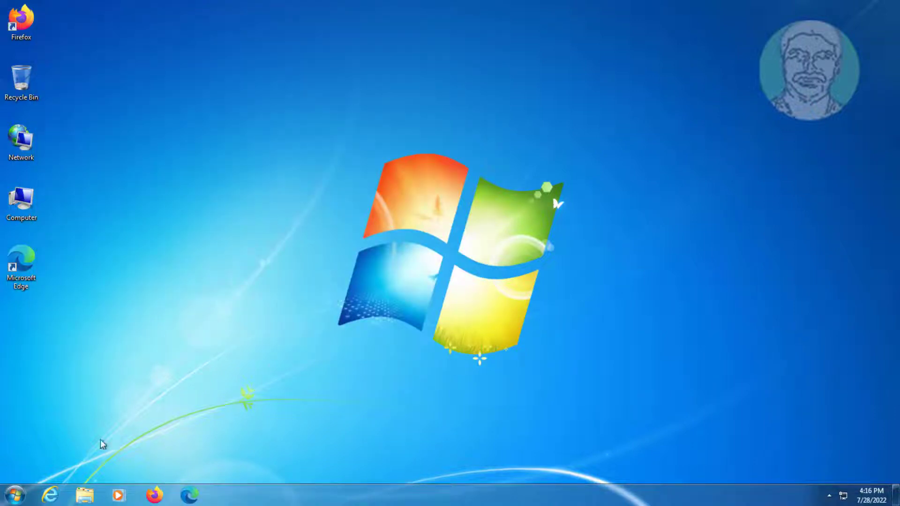
Reopen Device Manager through the Control Panel and expand Sound, video and game controllers
click(15, 496)
click(175, 355)
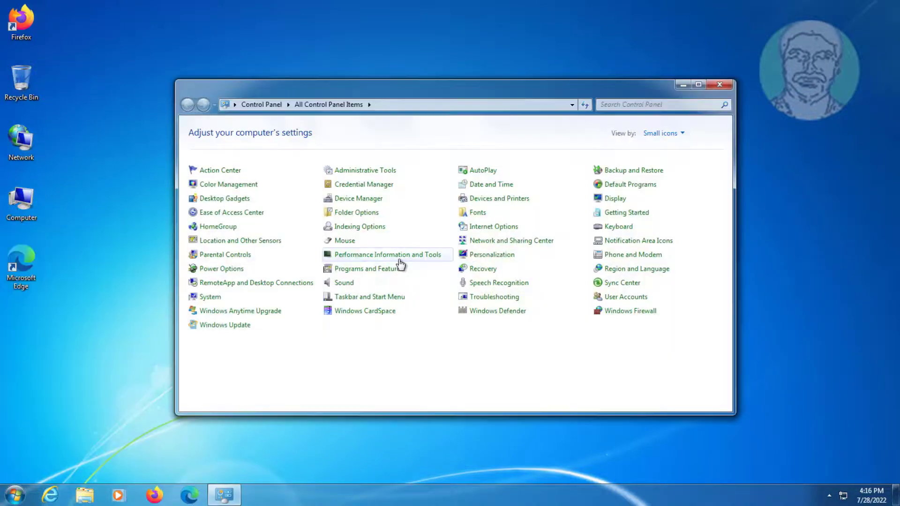
click(358, 199)
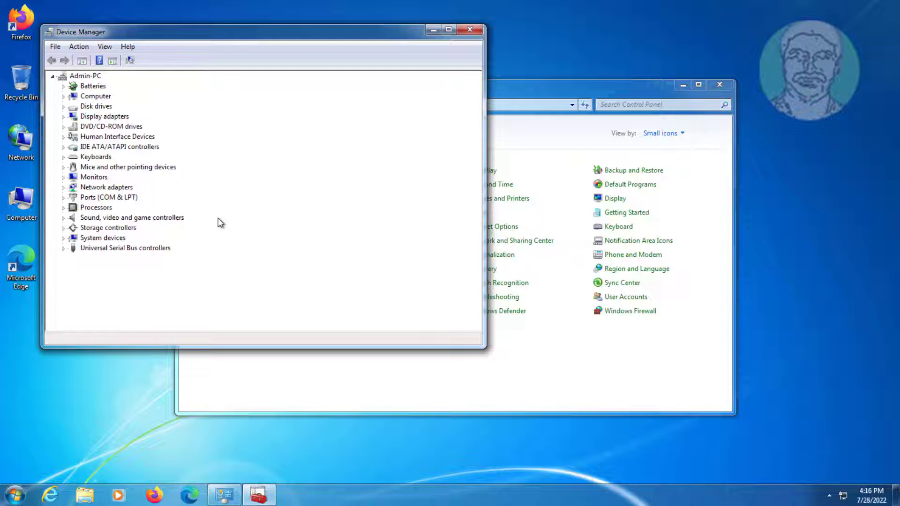
click(109, 219)
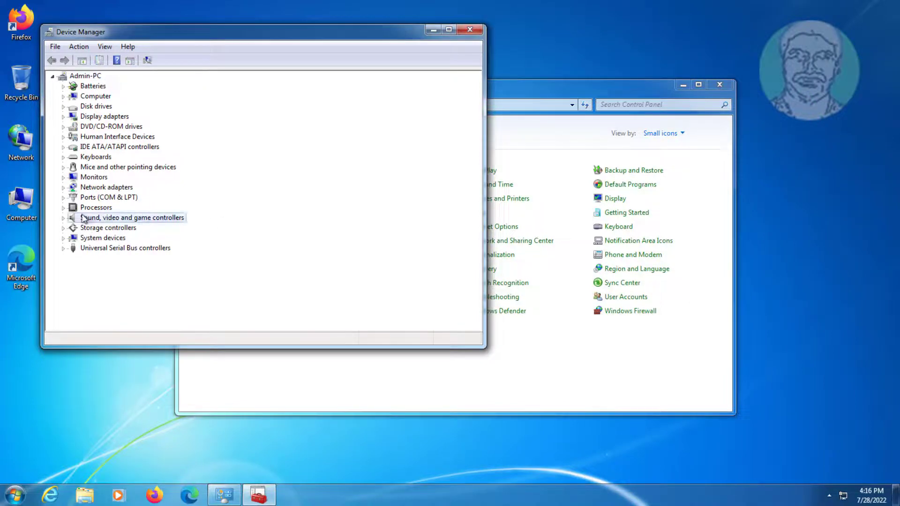
click(63, 219)
Start a manual driver update for the High Definition Audio Device, picking from the list of device drivers on the computer
click(157, 229)
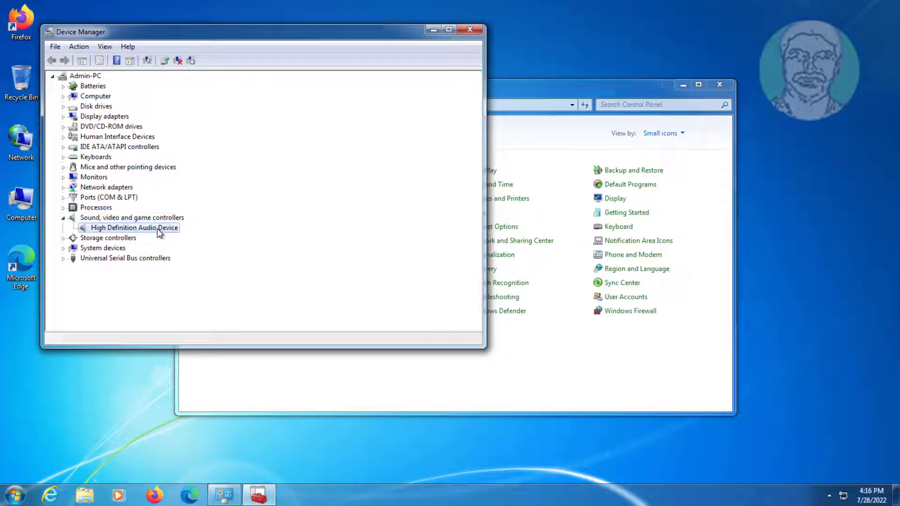
right_click(158, 229)
click(207, 239)
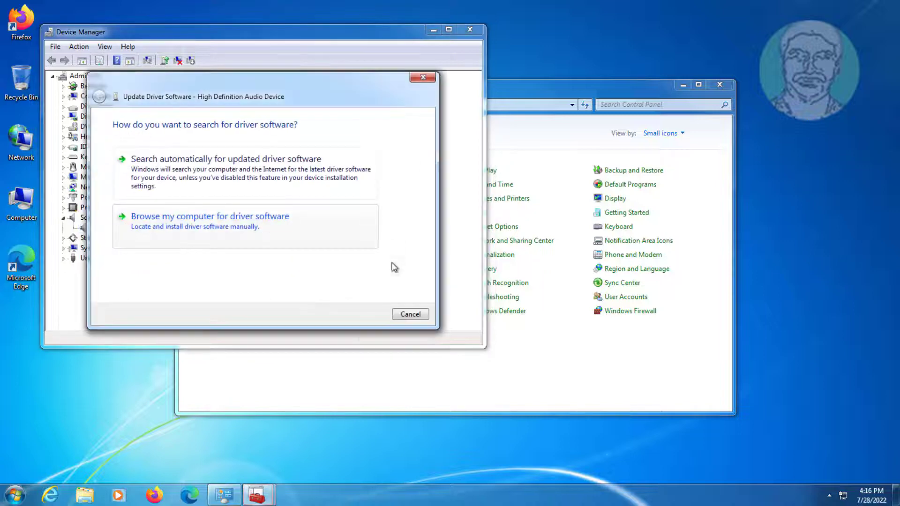
click(247, 215)
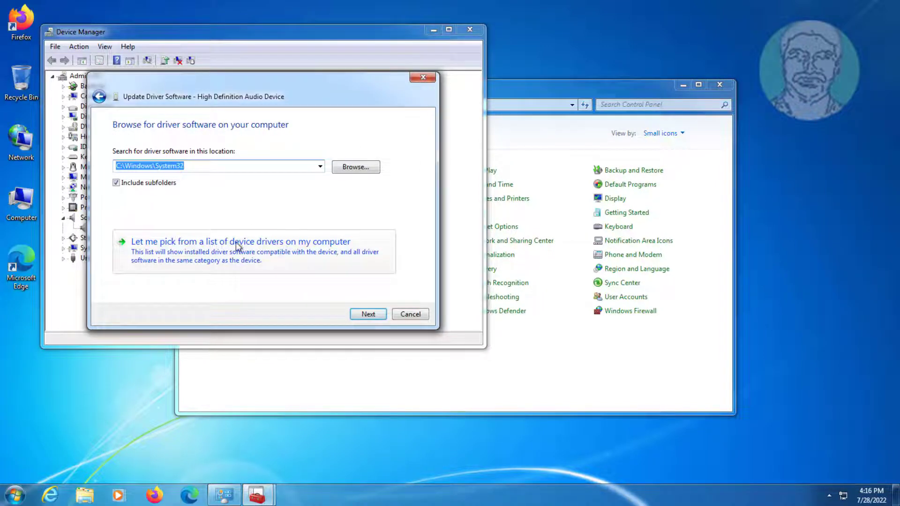
click(293, 243)
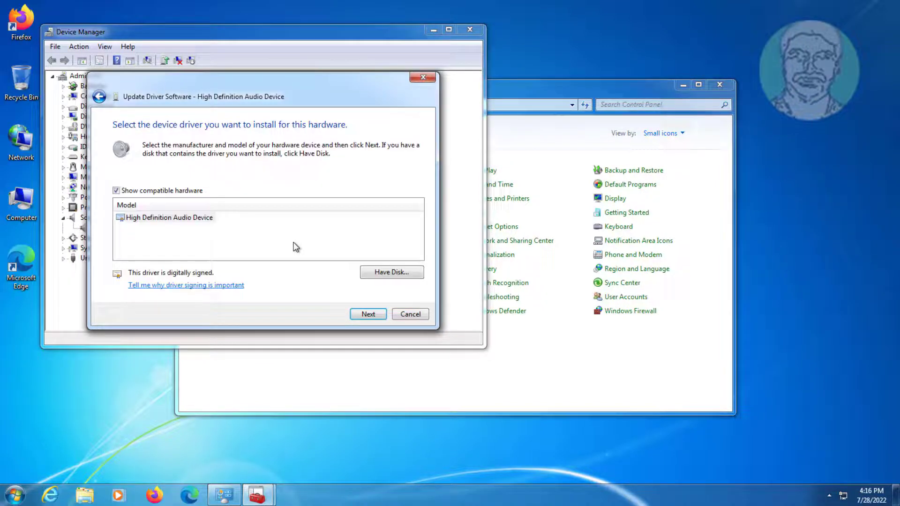
Install the compatible High Definition Audio Device driver, then close the update wizard, Device Manager and Control Panel
click(180, 221)
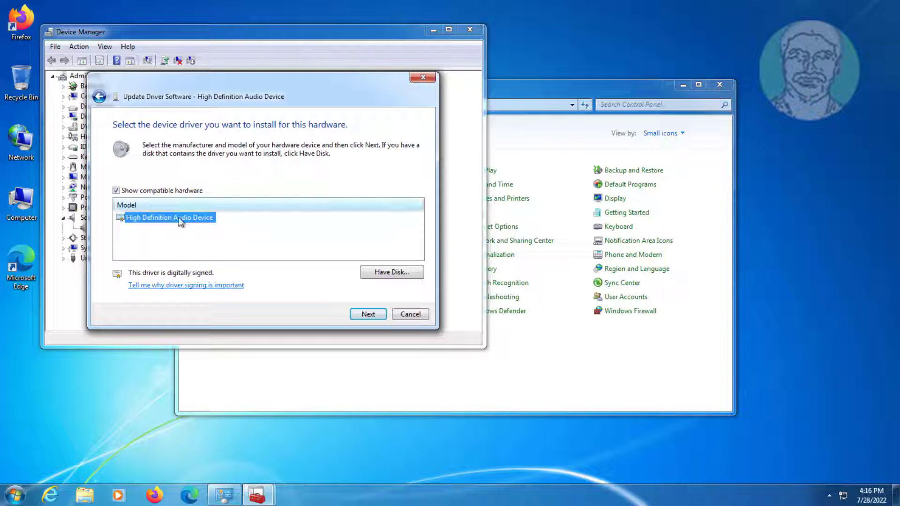
click(374, 314)
click(512, 304)
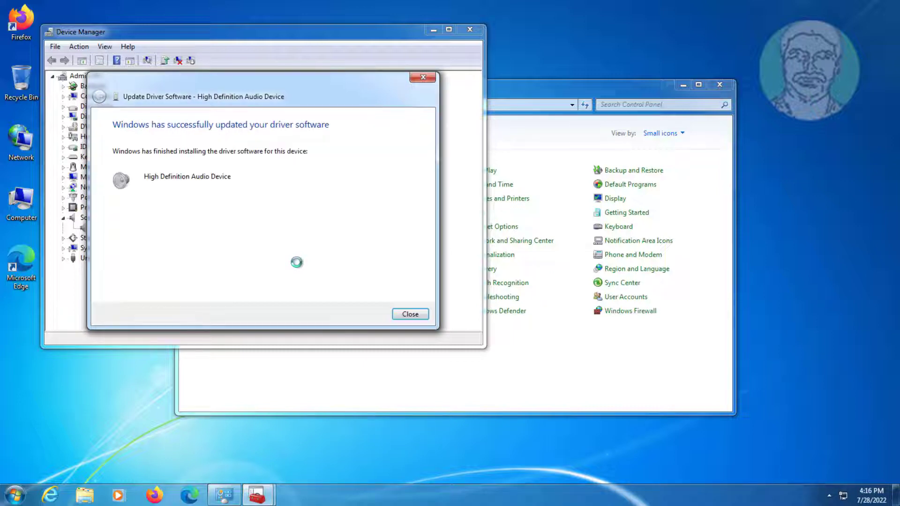
click(411, 314)
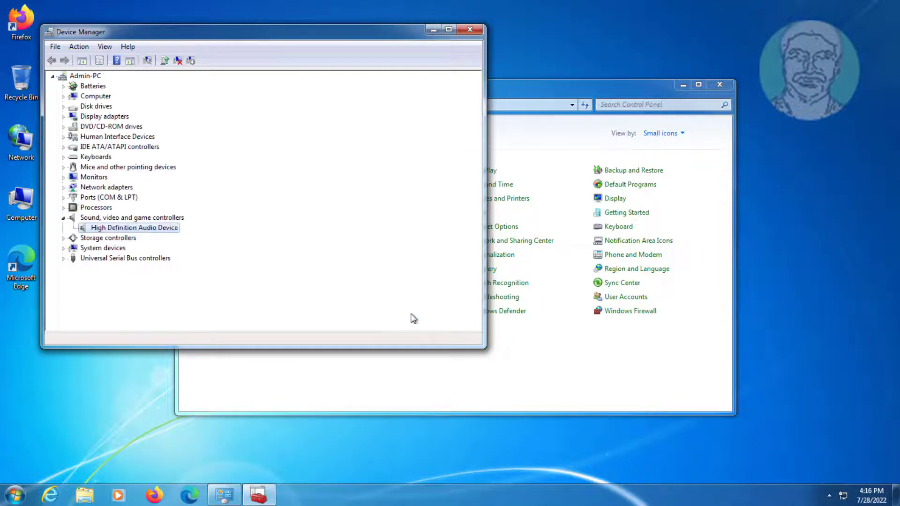
click(470, 30)
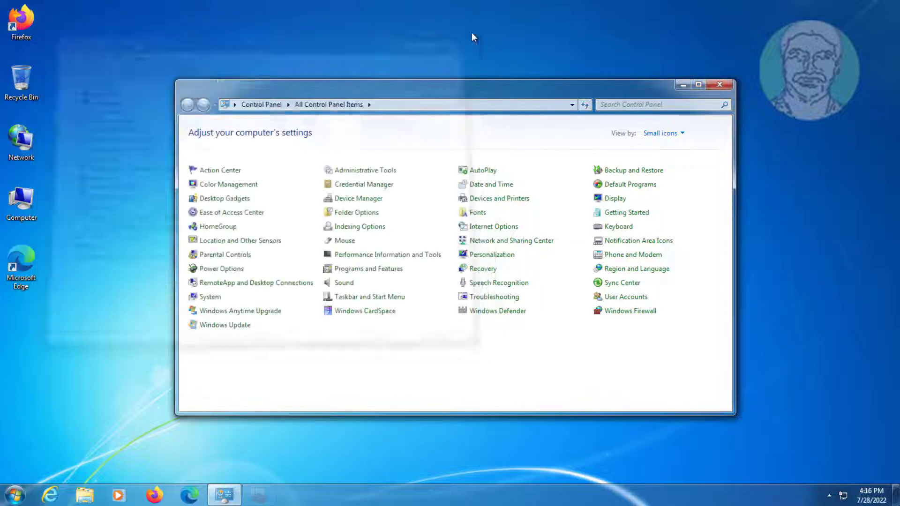
click(719, 85)
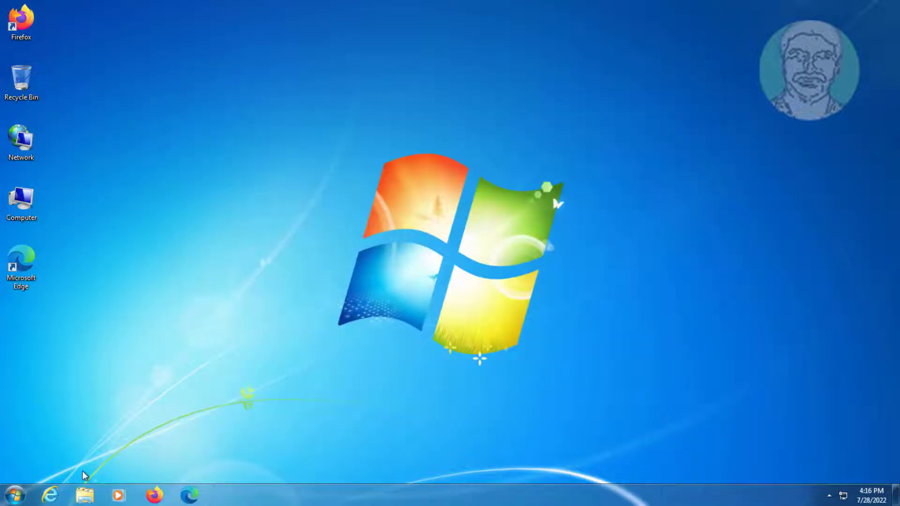
Bring up Device Manager again from the Control Panel and show the devices under Sound, video and game controllers
click(15, 500)
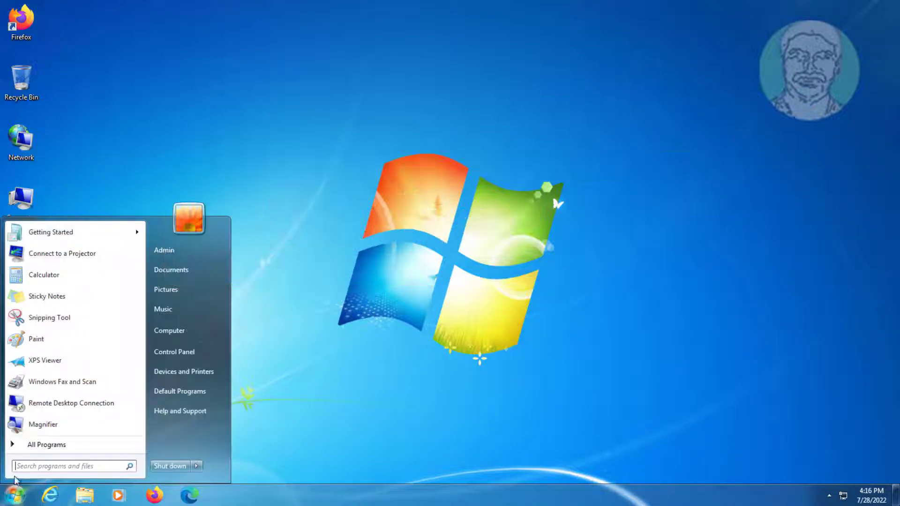
click(184, 353)
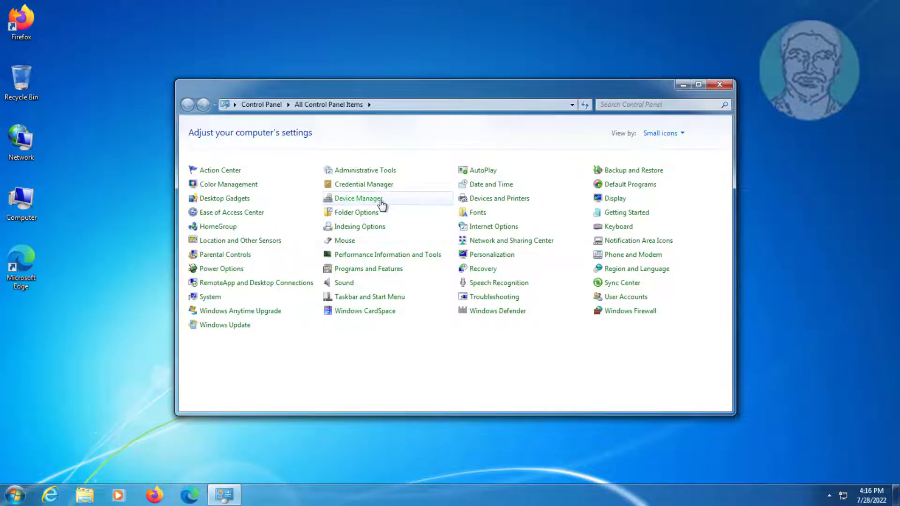
click(359, 199)
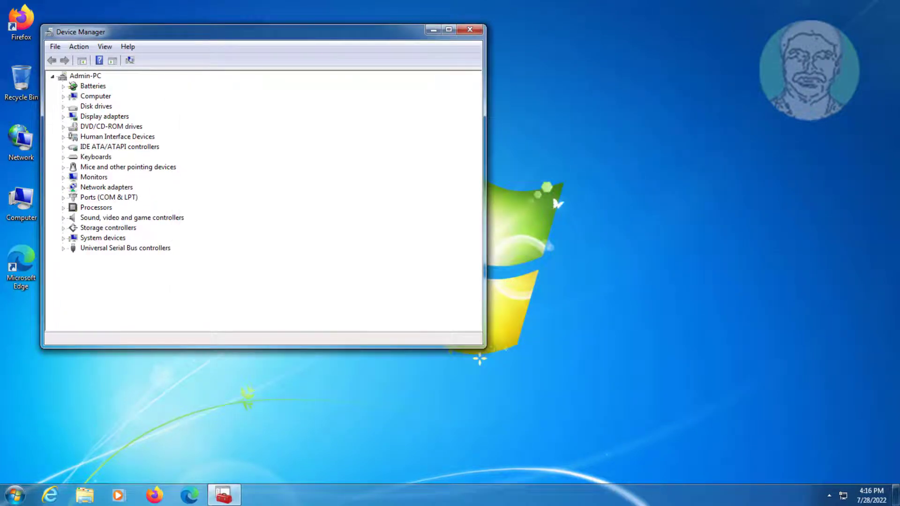
click(132, 218)
click(63, 218)
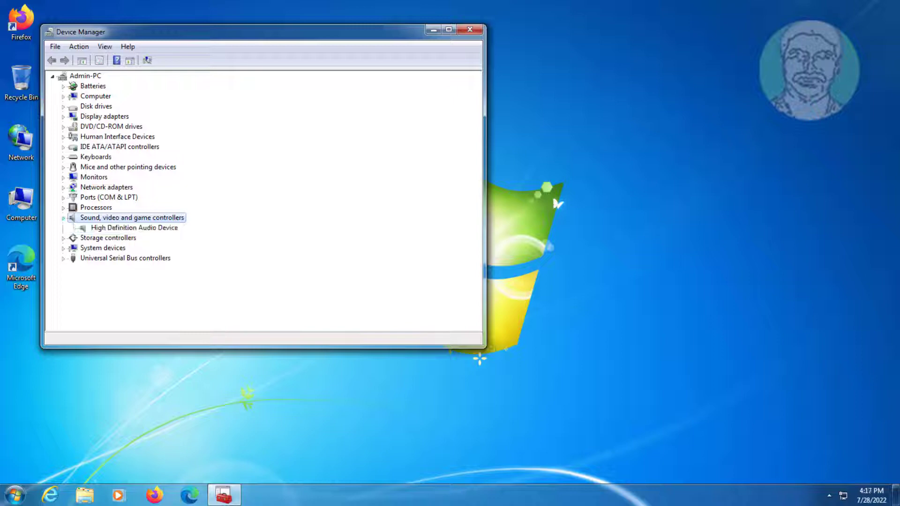
Uninstall the High Definition Audio Device, confirm the removal and close Device Manager
click(134, 228)
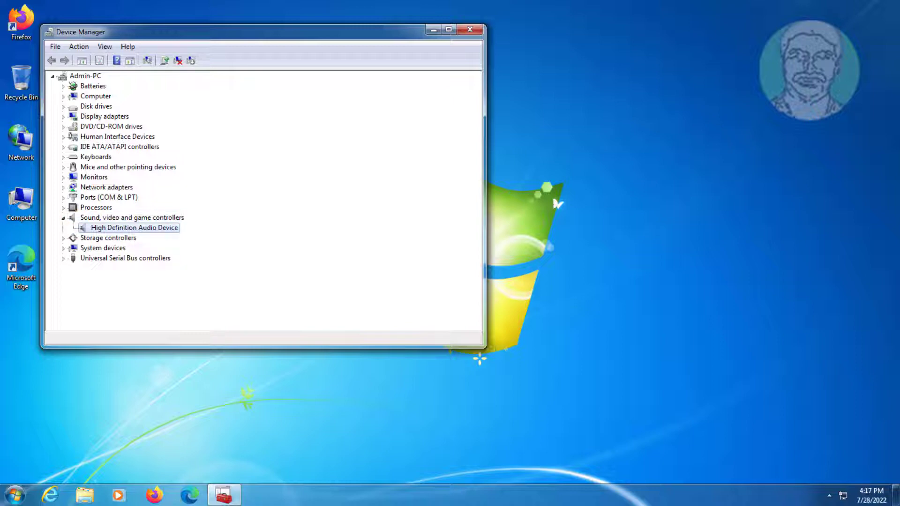
right_click(164, 226)
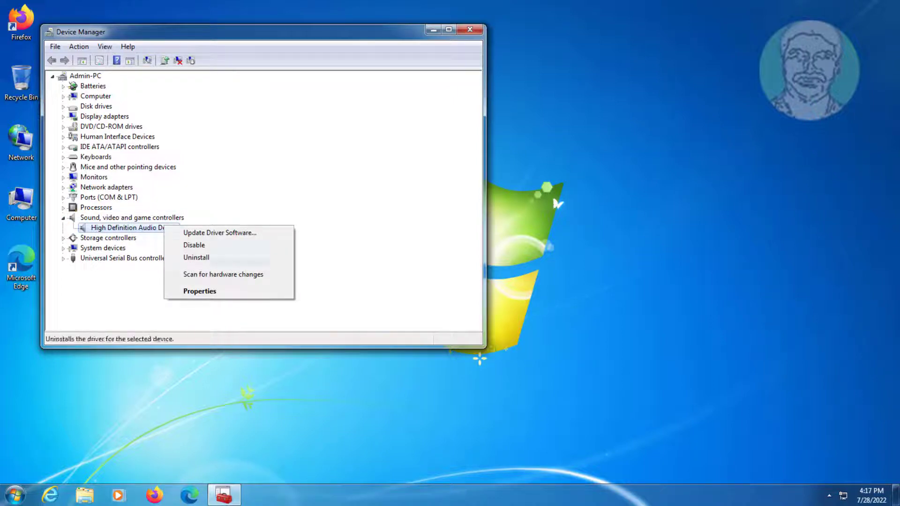
click(196, 258)
key(Return)
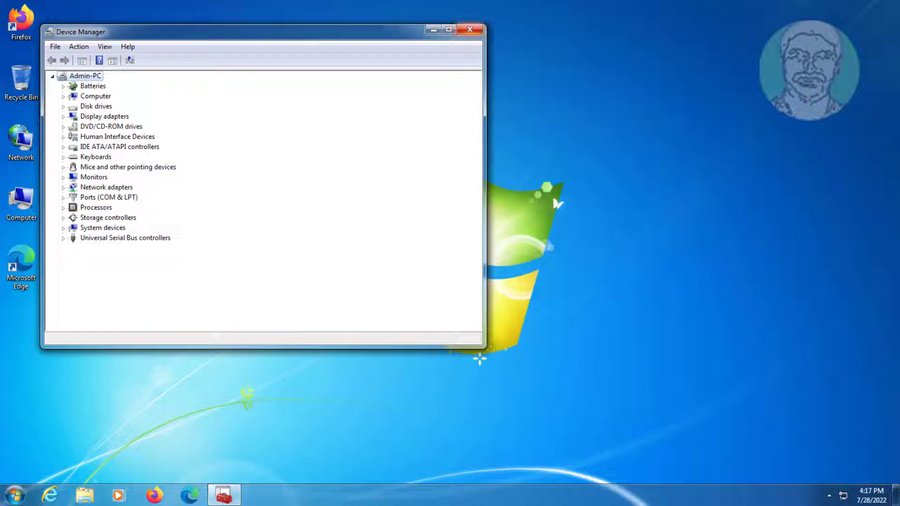
click(470, 29)
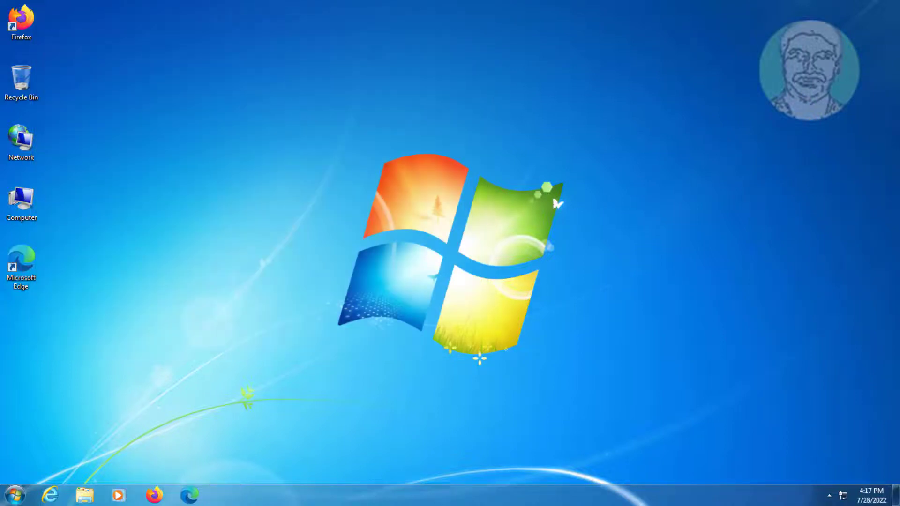
Restart the computer
click(14, 495)
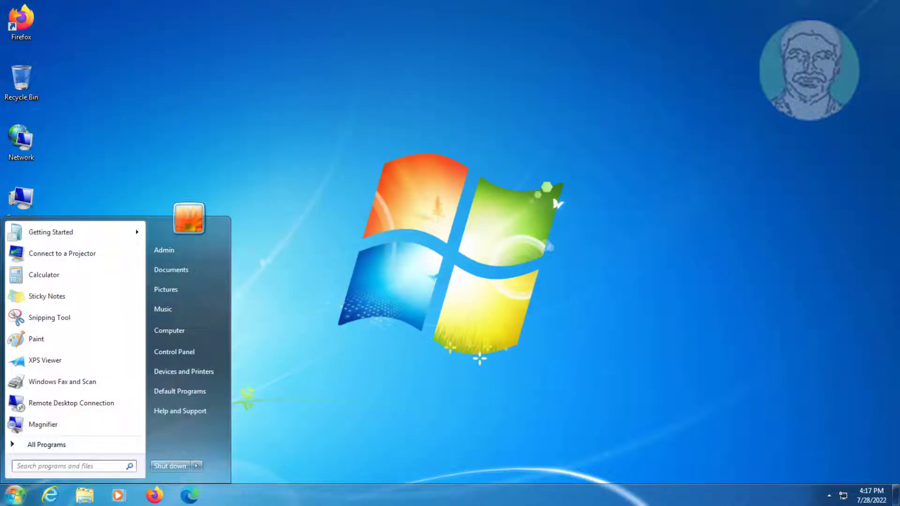
click(196, 466)
click(227, 452)
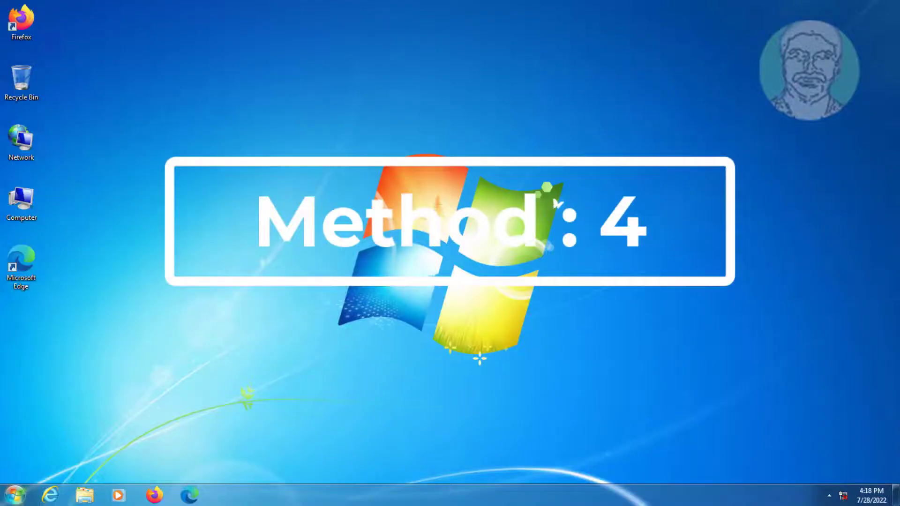
Search for "services", open the Services console and select the Windows Audio service
key(super)
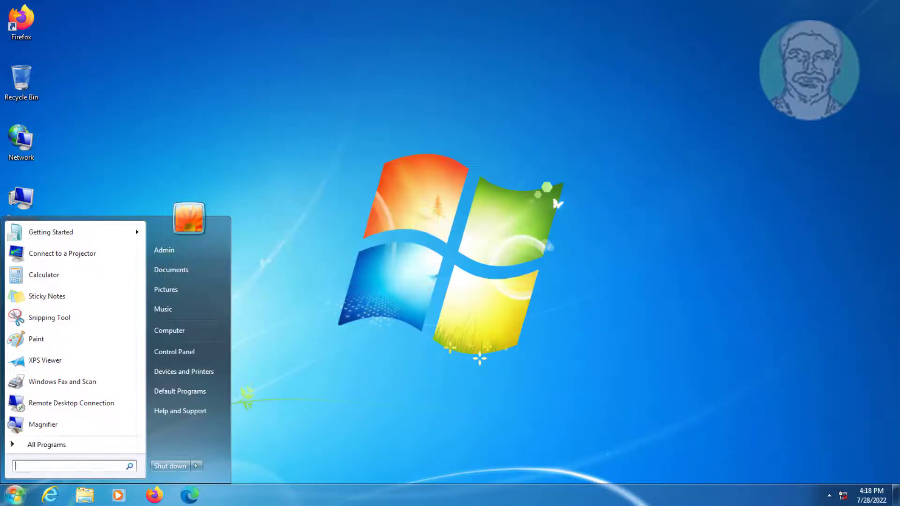
text(services)
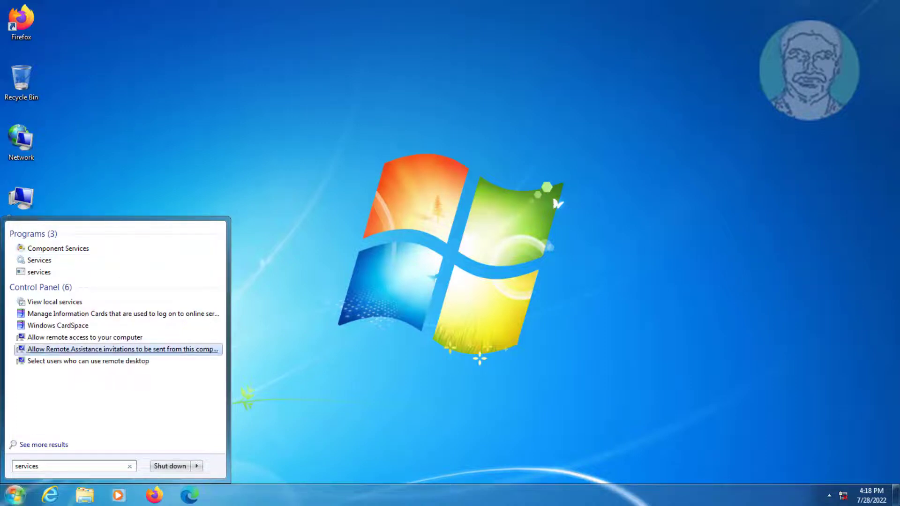
click(39, 261)
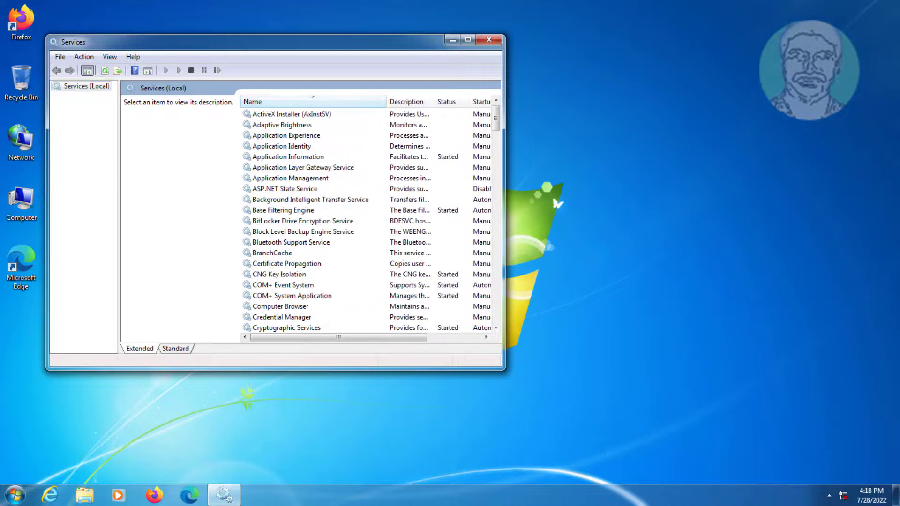
key(w)
key(Down)
key(Down)
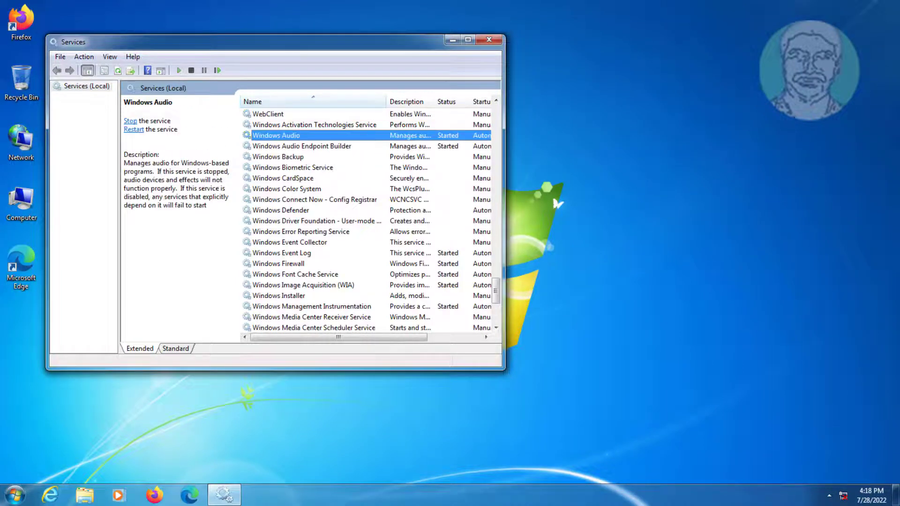
Set the Windows Audio service's startup type to Automatic, review its dependencies and apply the properties
key(Return)
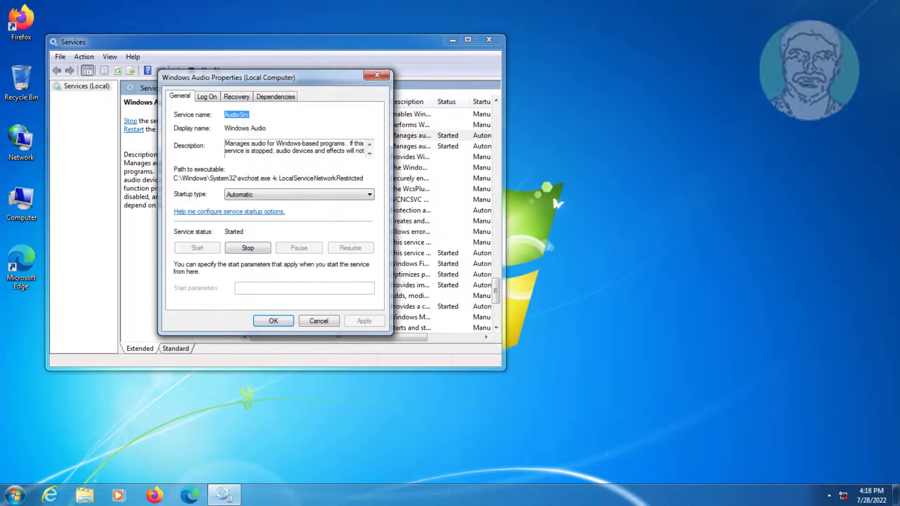
click(299, 195)
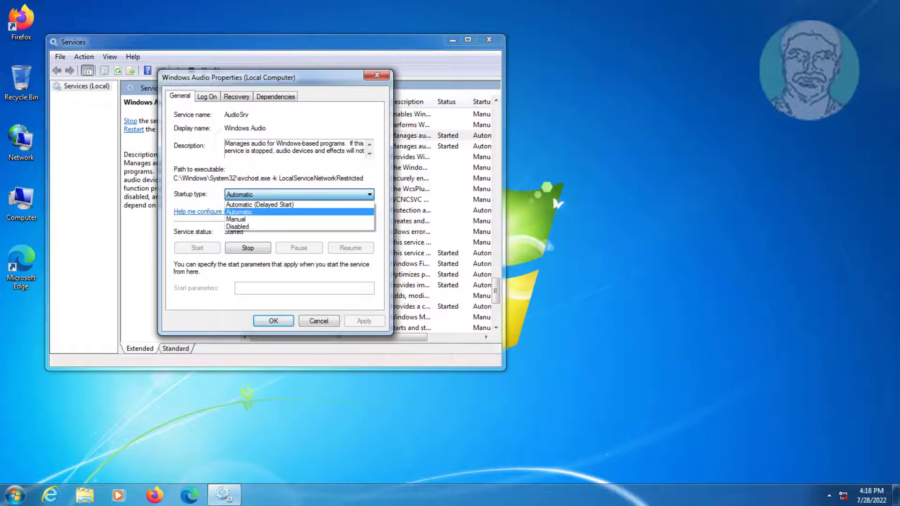
click(299, 212)
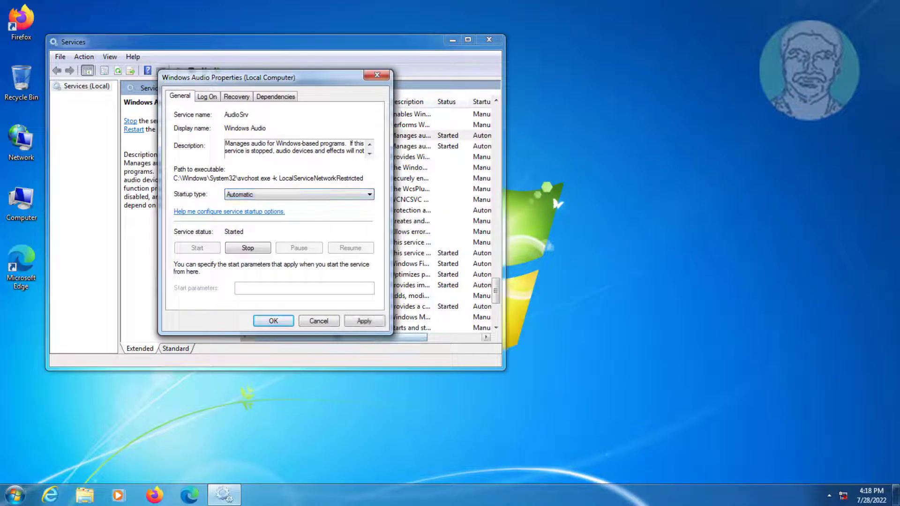
click(276, 97)
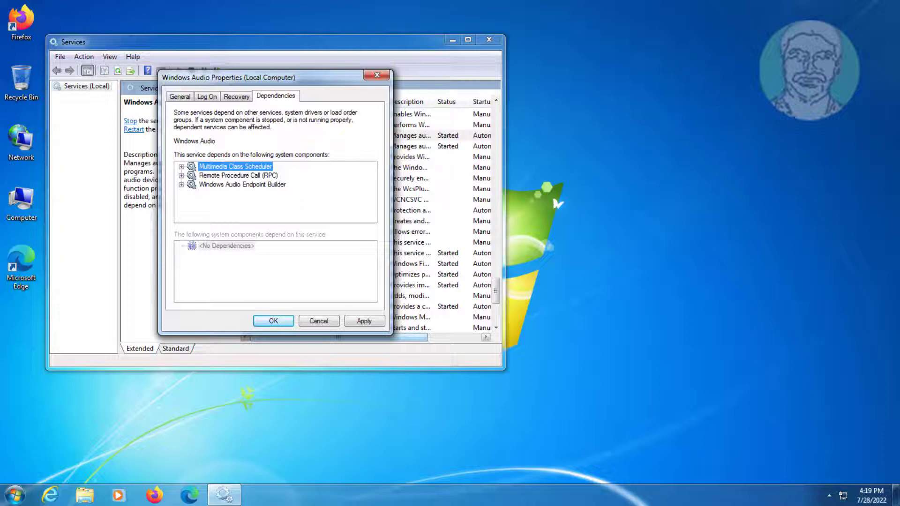
click(365, 321)
click(273, 322)
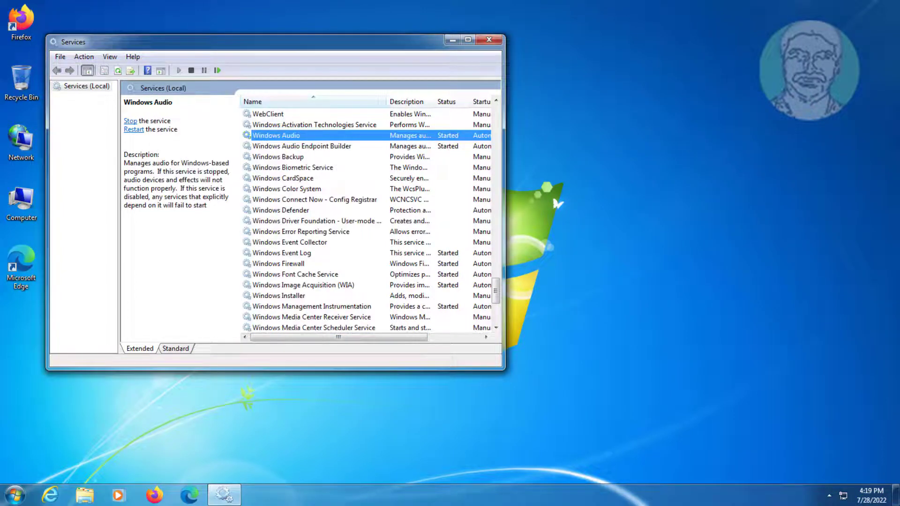
Set the Windows Audio Endpoint Builder service's startup type to Automatic and apply it
click(302, 146)
double_click(302, 147)
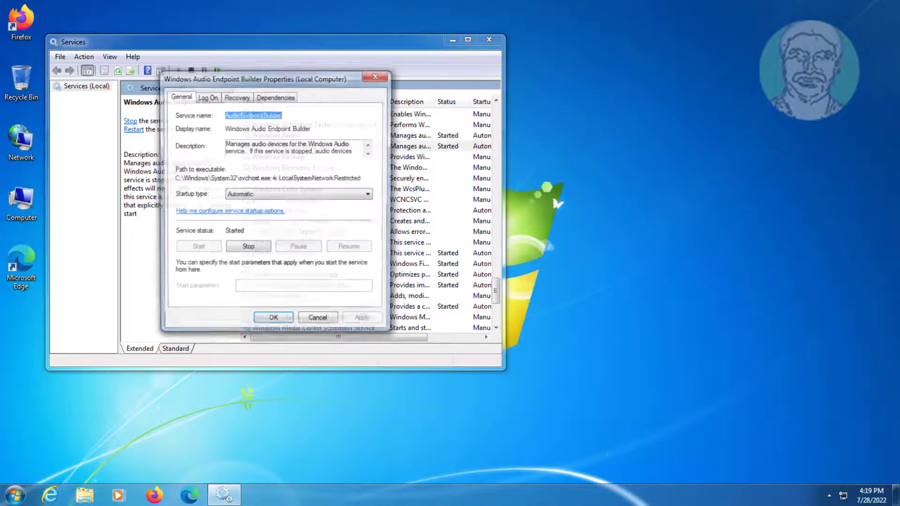
click(299, 194)
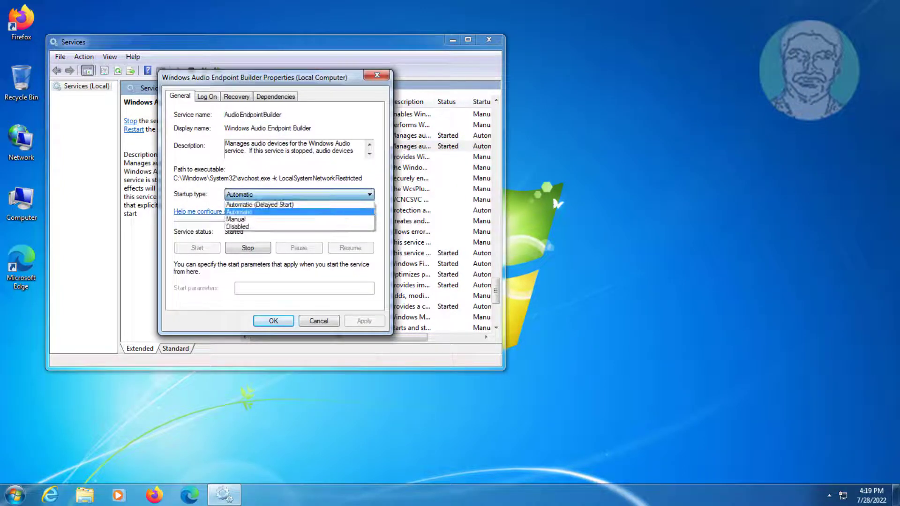
click(299, 212)
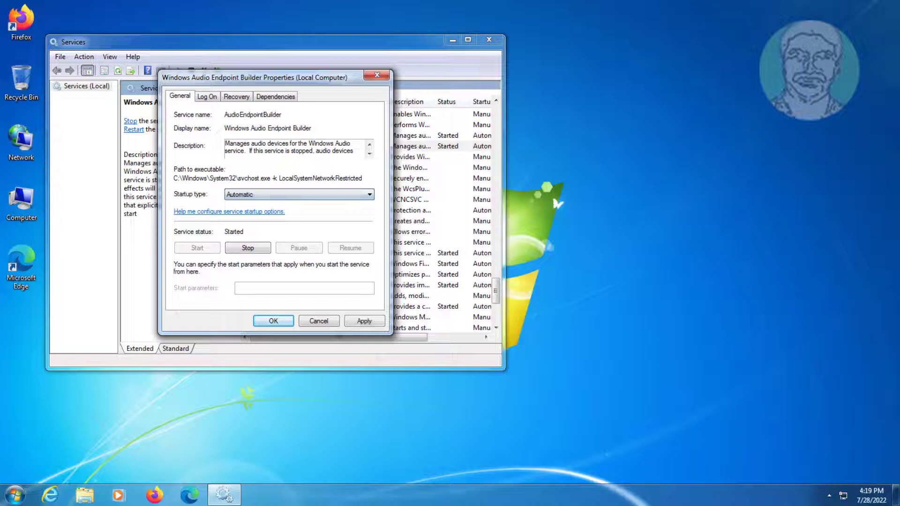
click(364, 321)
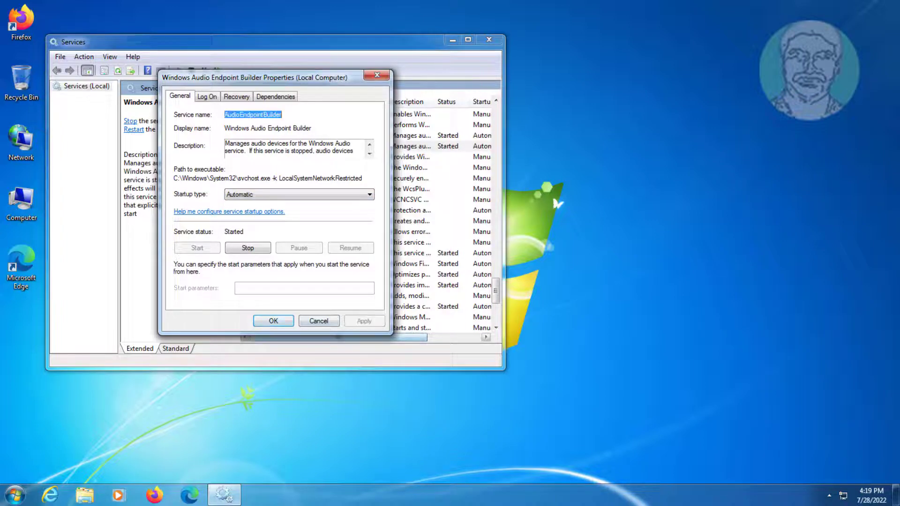
click(274, 321)
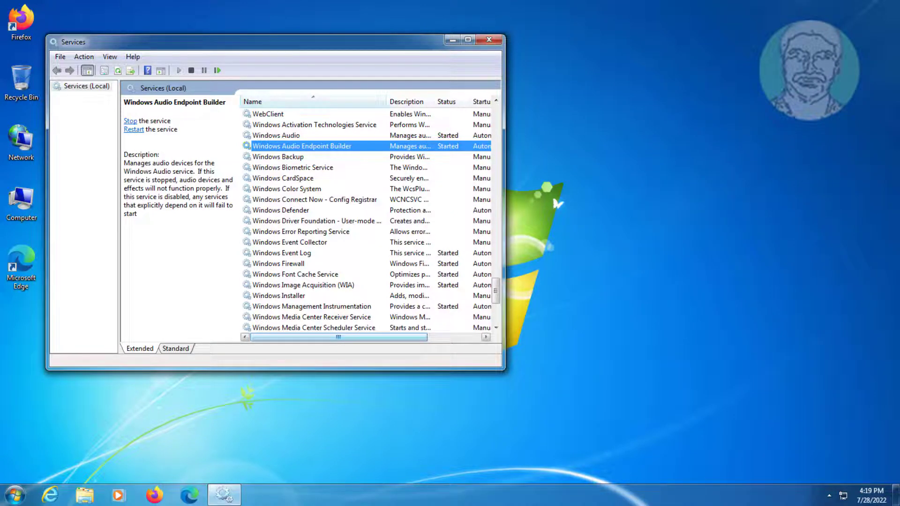
Find the Multimedia Class Scheduler service, set its startup type to Automatic and apply it
click(296, 275)
key(m)
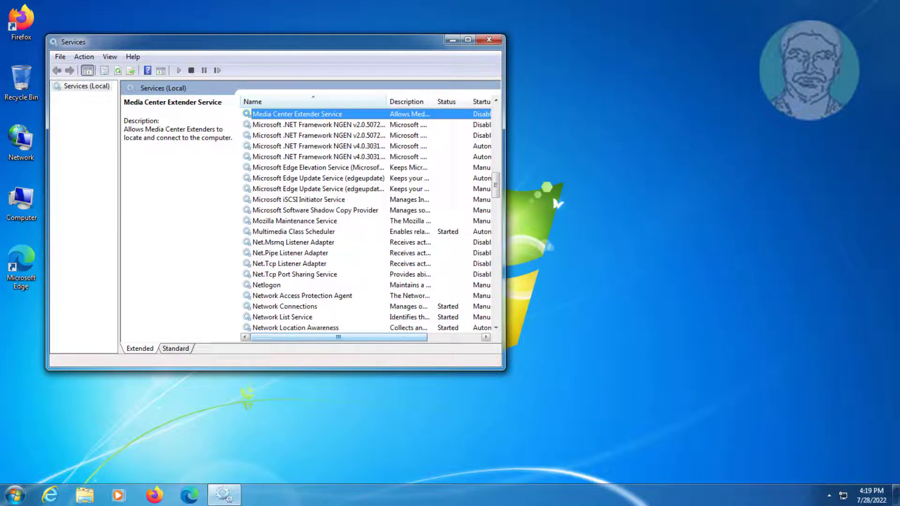
click(294, 232)
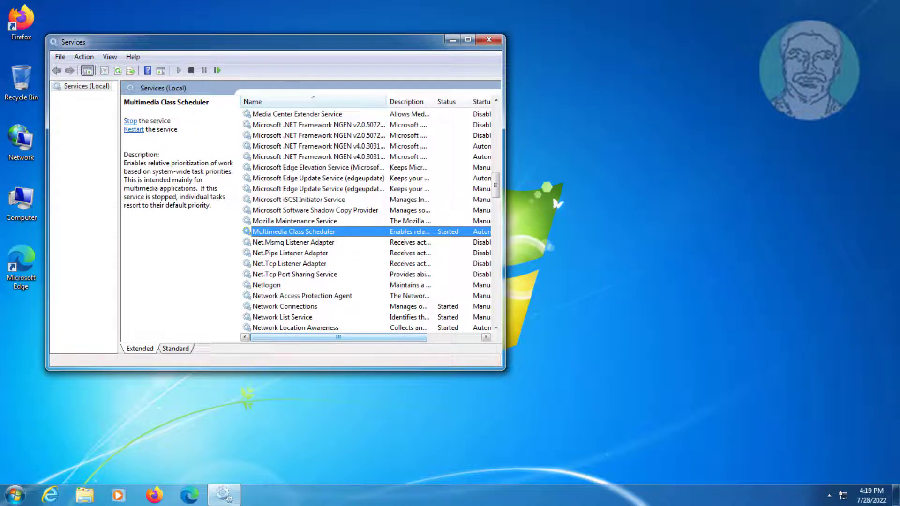
key(Return)
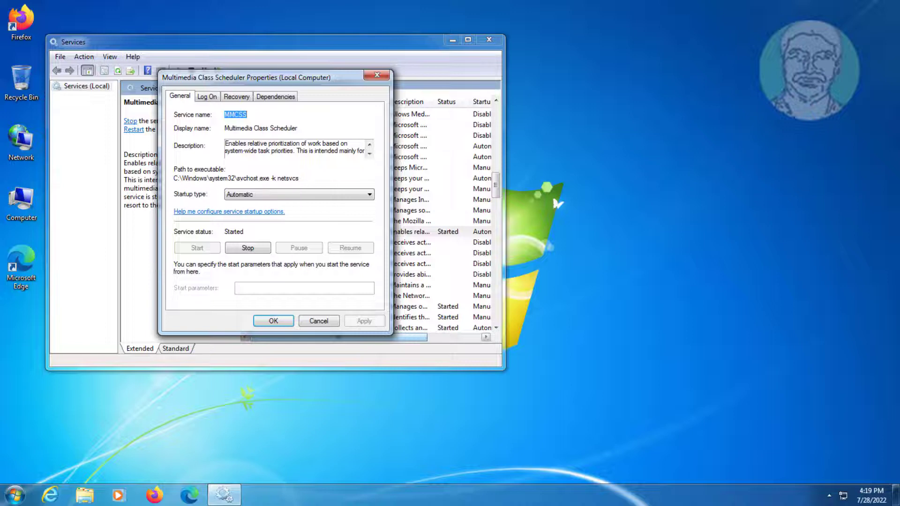
click(299, 194)
click(300, 210)
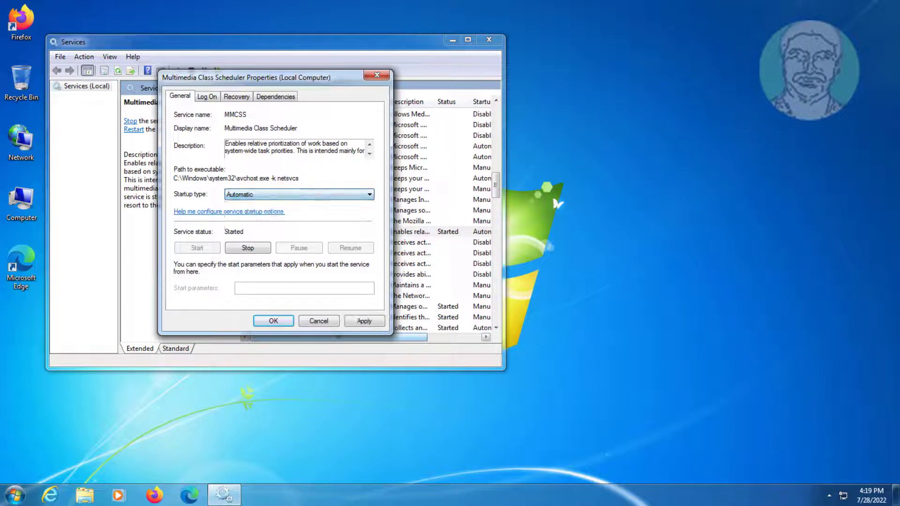
click(365, 322)
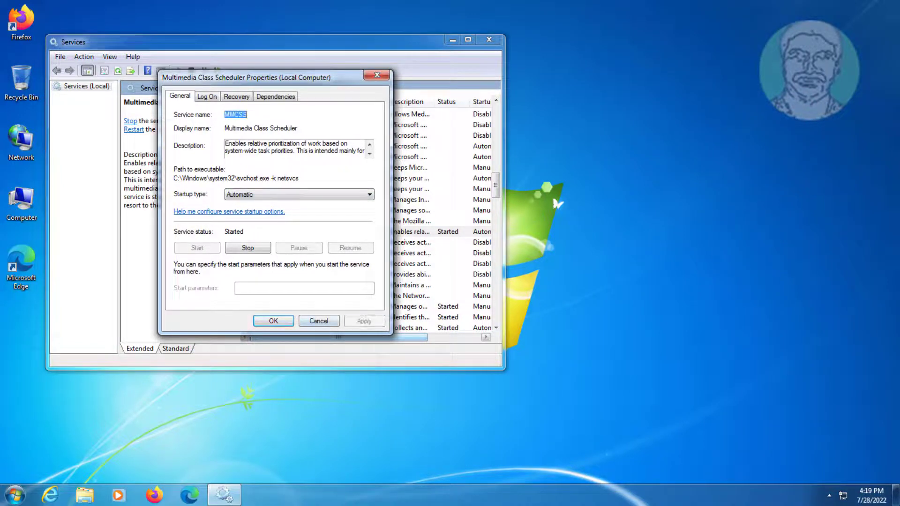
click(273, 321)
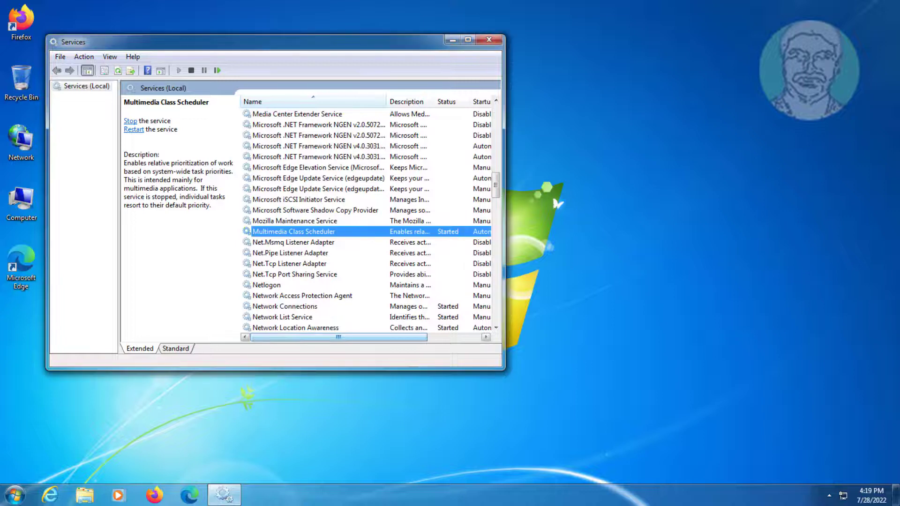
Find the Remote Procedure Call (RPC) service, check its startup type and status in its properties, and close the Services console
click(274, 285)
key(t)
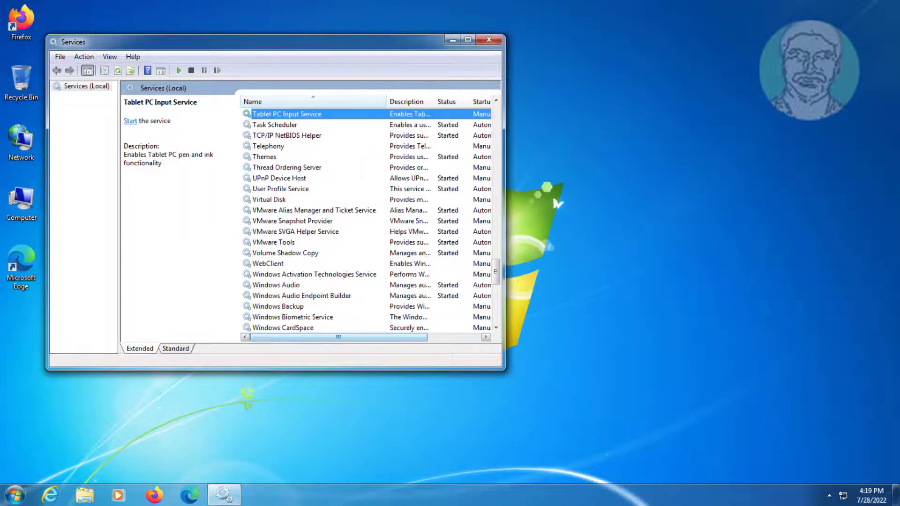
key(v)
key(v)
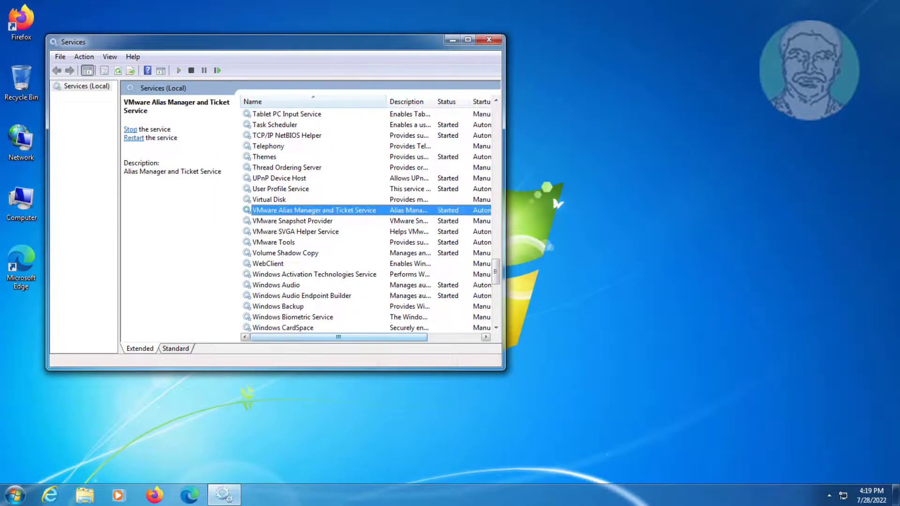
key(r)
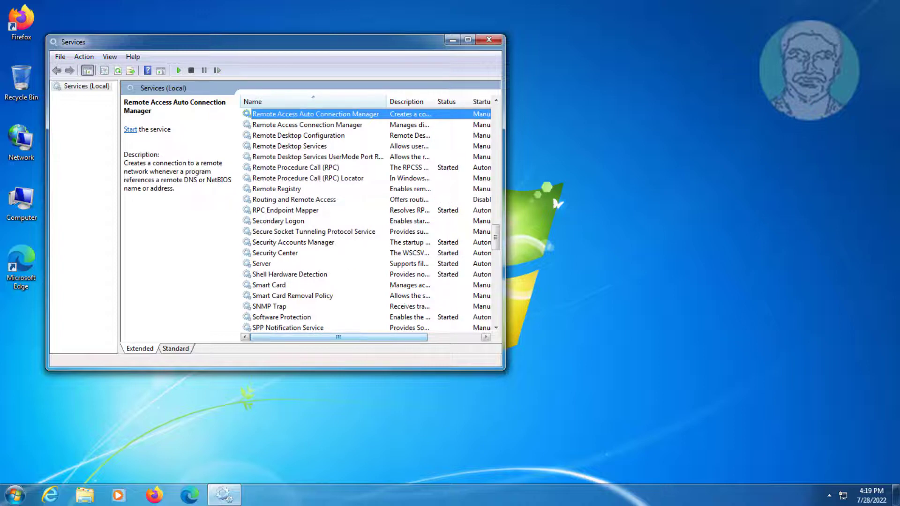
click(295, 167)
key(Return)
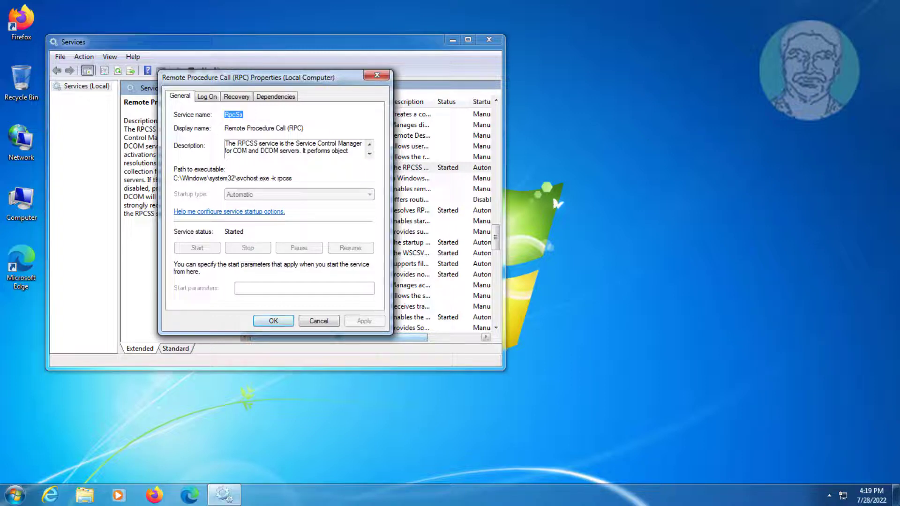
key(Return)
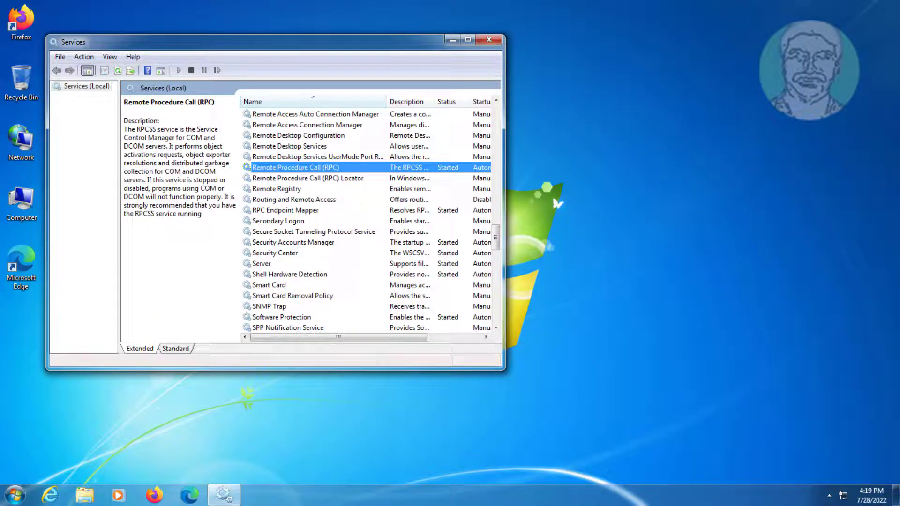
click(489, 39)
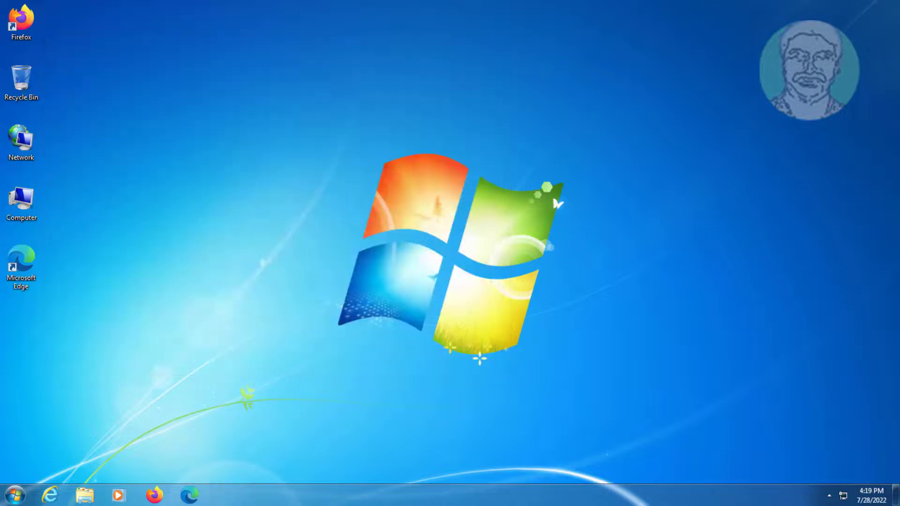